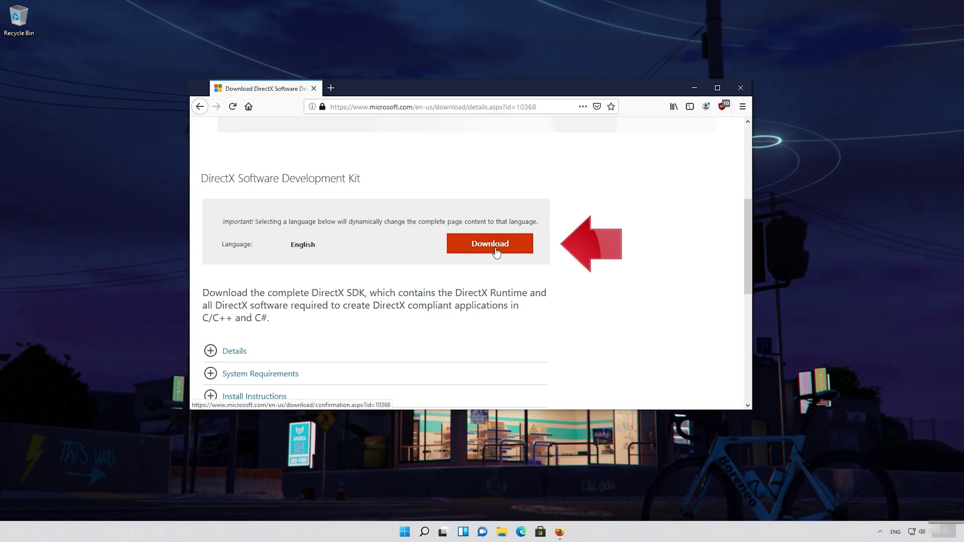
Download the English DirectX Software Development Kit installer dxsdk_aug2006.exe and close the browser.
{"action": "left_click", "coordinate": [495, 249]}
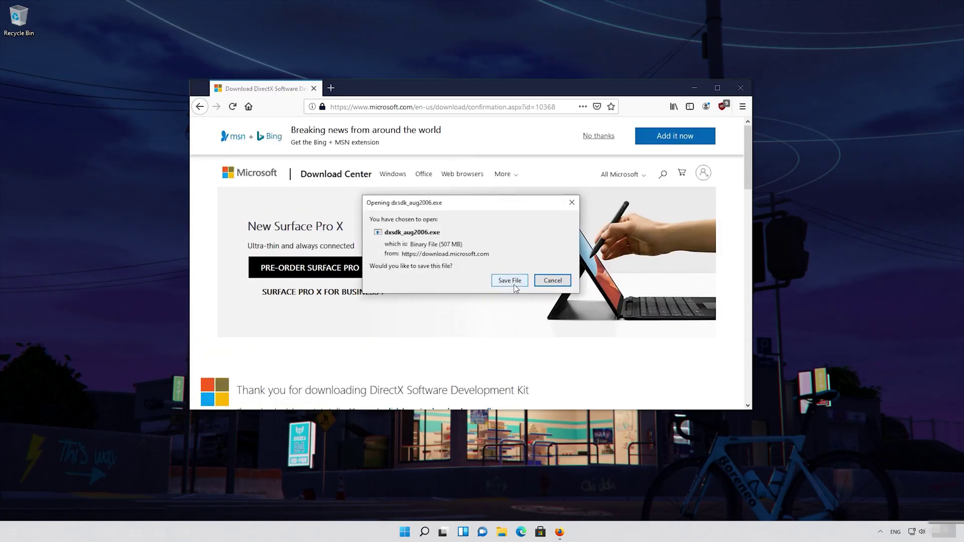
{"action": "left_click", "coordinate": [513, 284]}
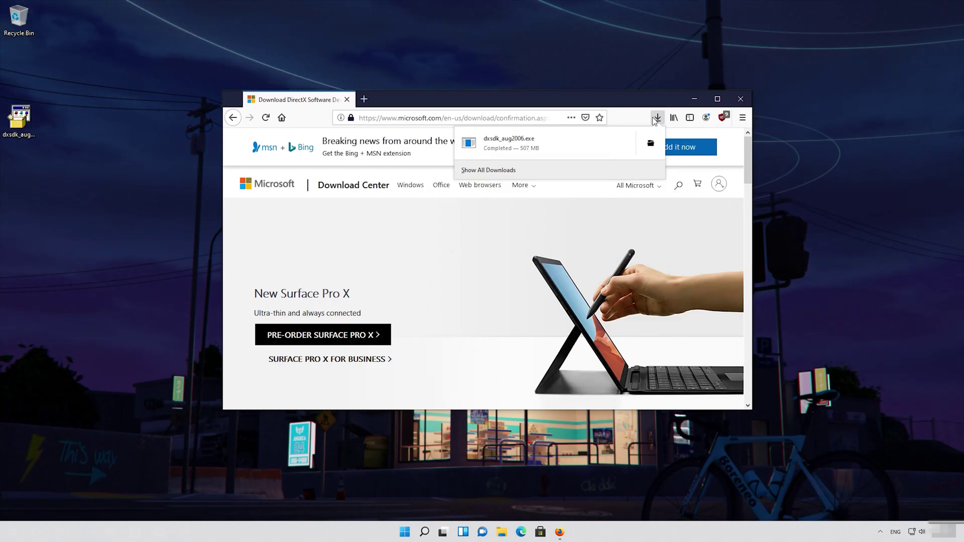
{"action": "left_click", "coordinate": [750, 103]}
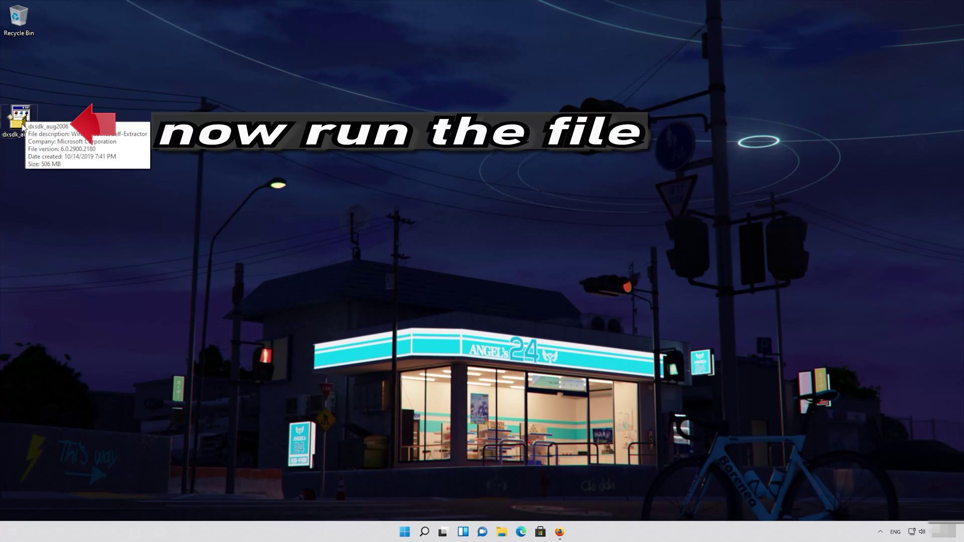
Run the downloaded dxsdk_aug2006 installer, accepting its license agreement, and unzip its files to the default folder.
{"action": "double_click", "coordinate": [22, 127]}
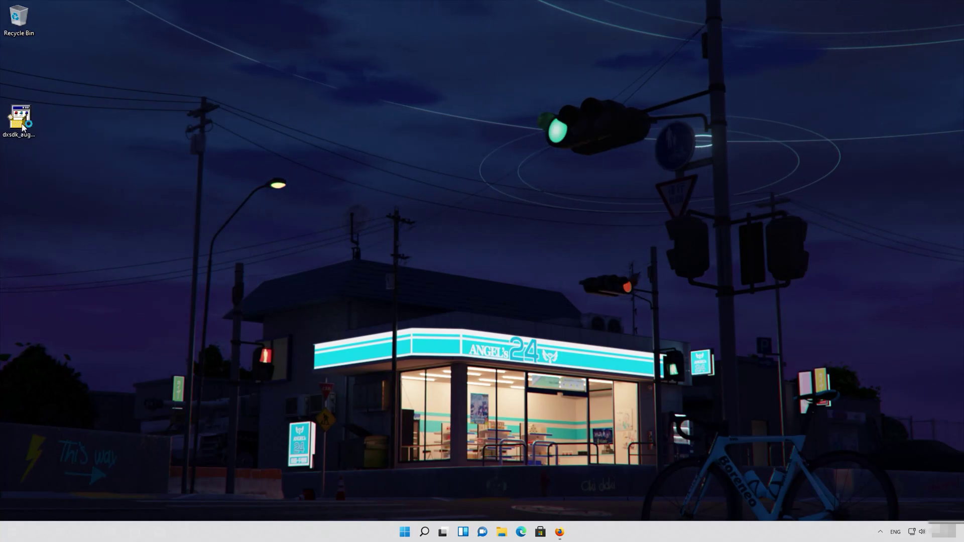
{"action": "left_click", "coordinate": [22, 127]}
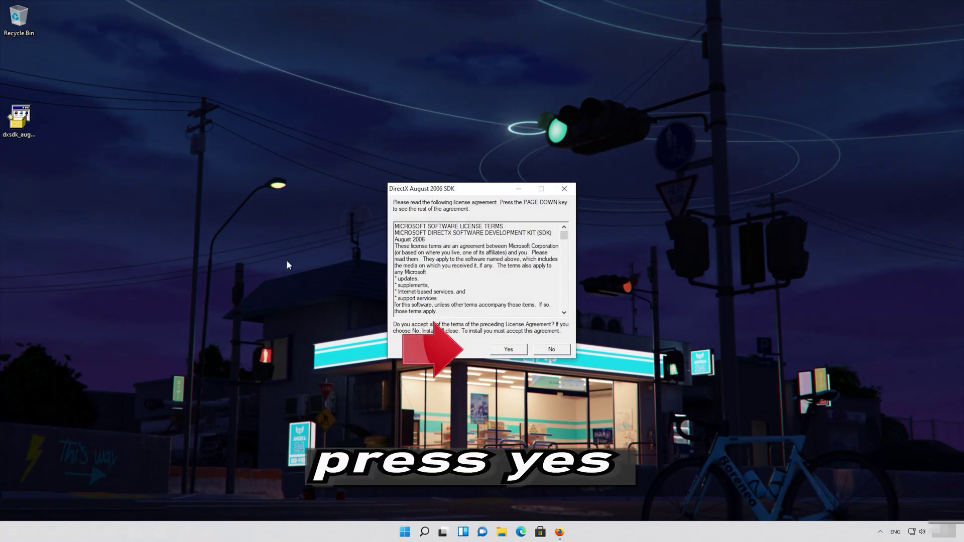
{"action": "left_click", "coordinate": [508, 350]}
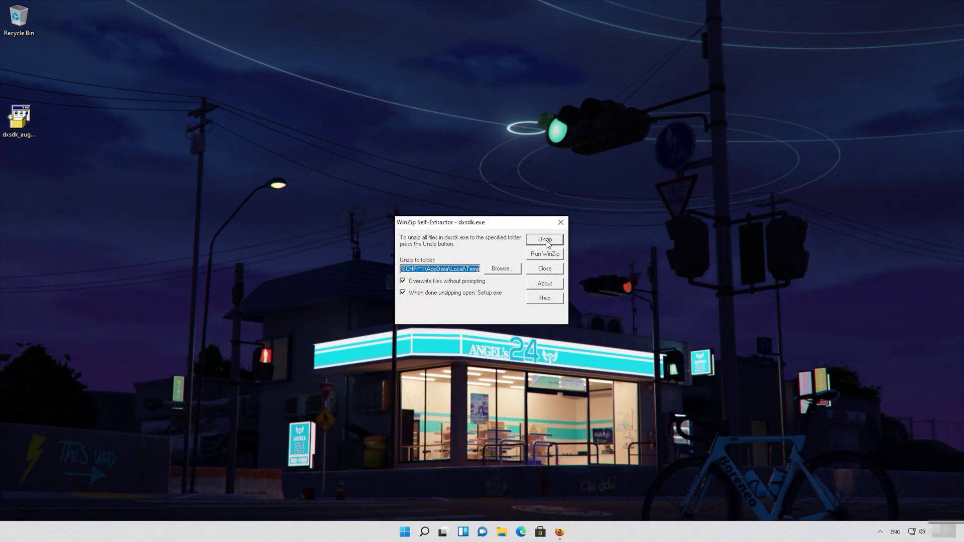
{"action": "left_click", "coordinate": [547, 241]}
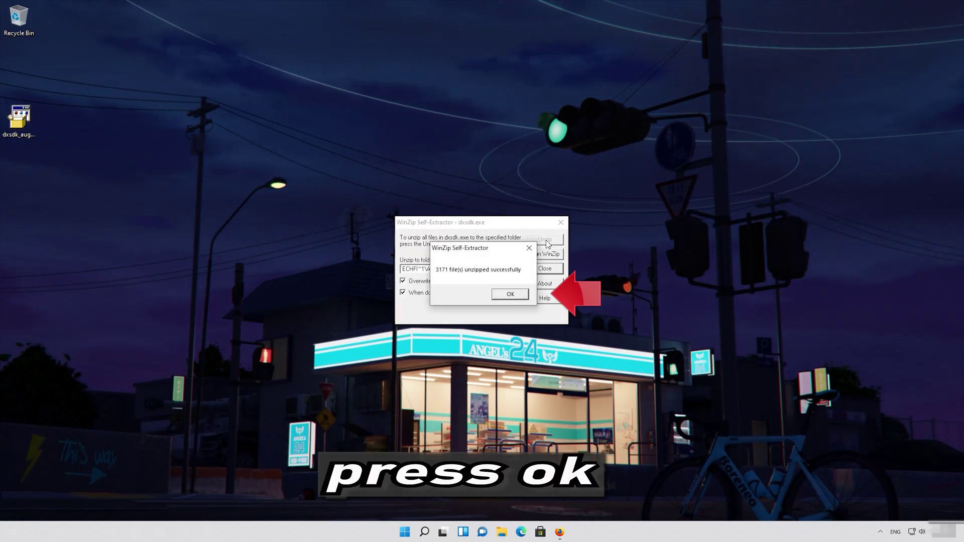
{"action": "left_click", "coordinate": [514, 297]}
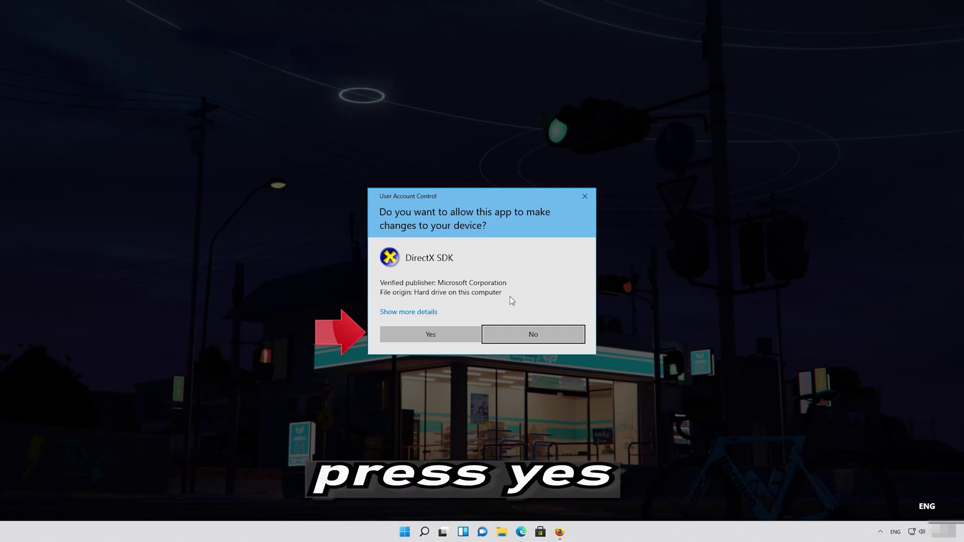
Allow the DirectX SDK setup to make changes and install the required .NET Framework 3.5 and .NET Framework 1.1.
{"action": "left_click", "coordinate": [431, 334]}
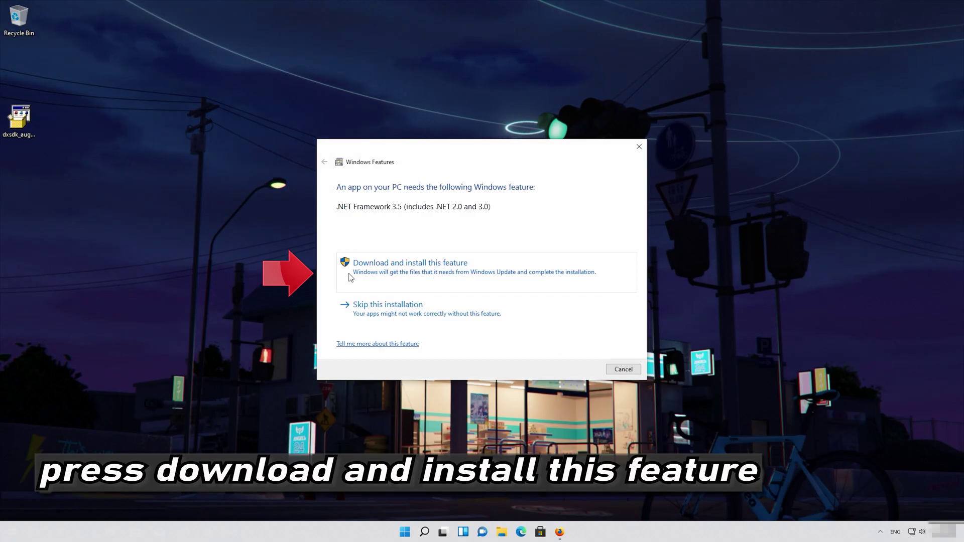
{"action": "left_click", "coordinate": [360, 277]}
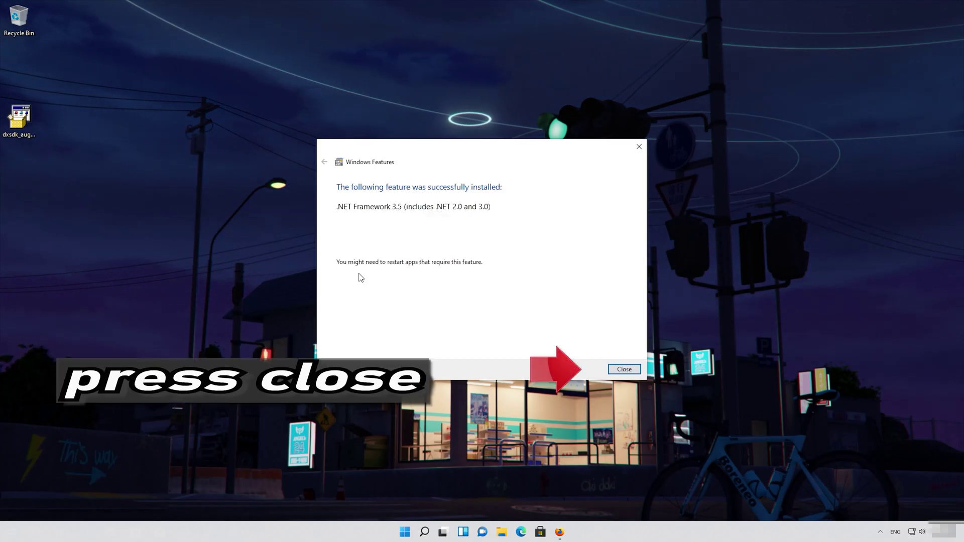
{"action": "left_click", "coordinate": [624, 369]}
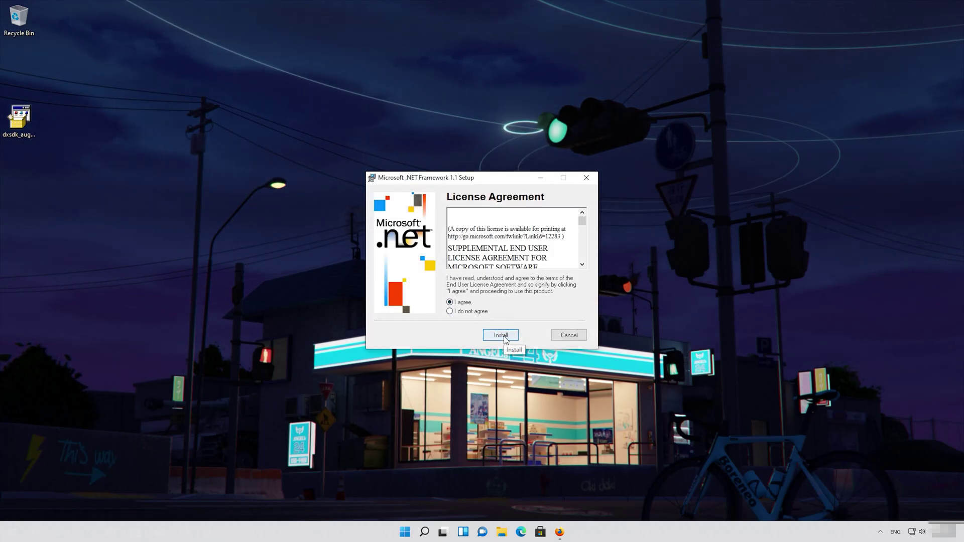
{"action": "left_click", "coordinate": [502, 336]}
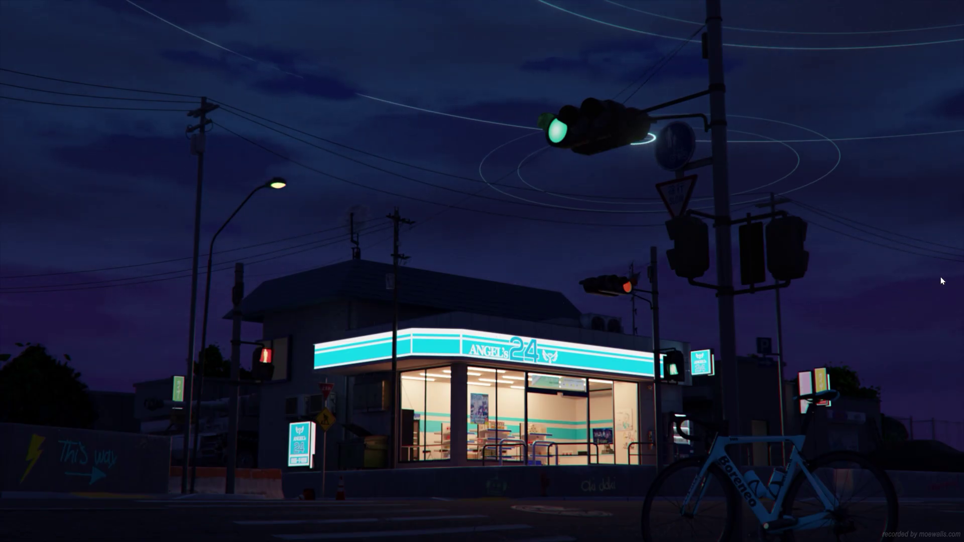
Open Device Manager by running devmgmt.msc from the Run dialog.
{"action": "key", "text": "super+r"}
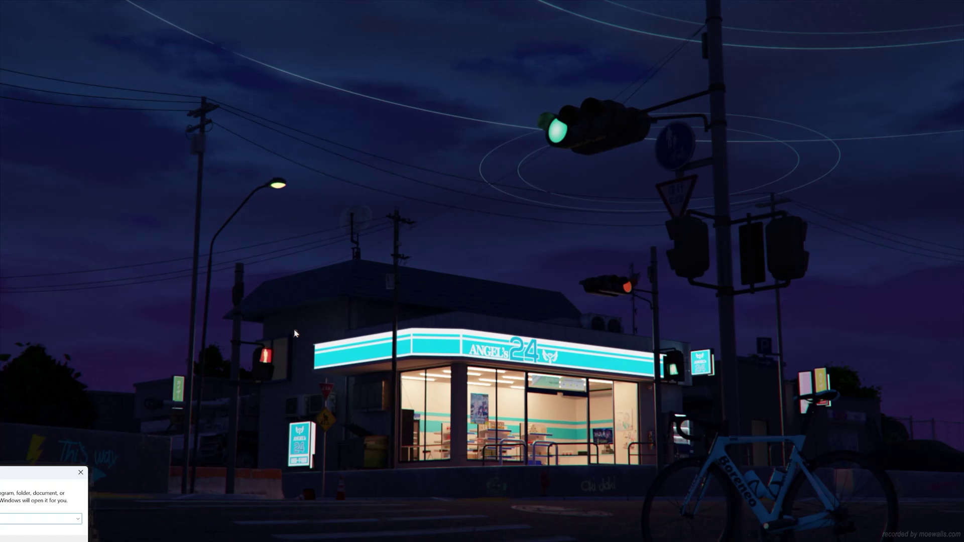
{"action": "left_click_drag", "start_coordinate": [35, 470], "coordinate": [545, 149]}
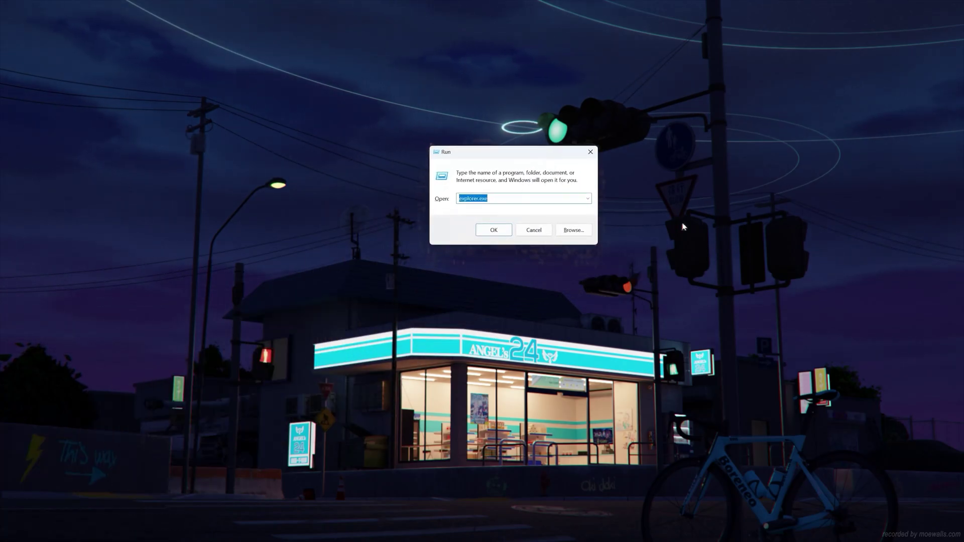
{"action": "type", "text": "de"}
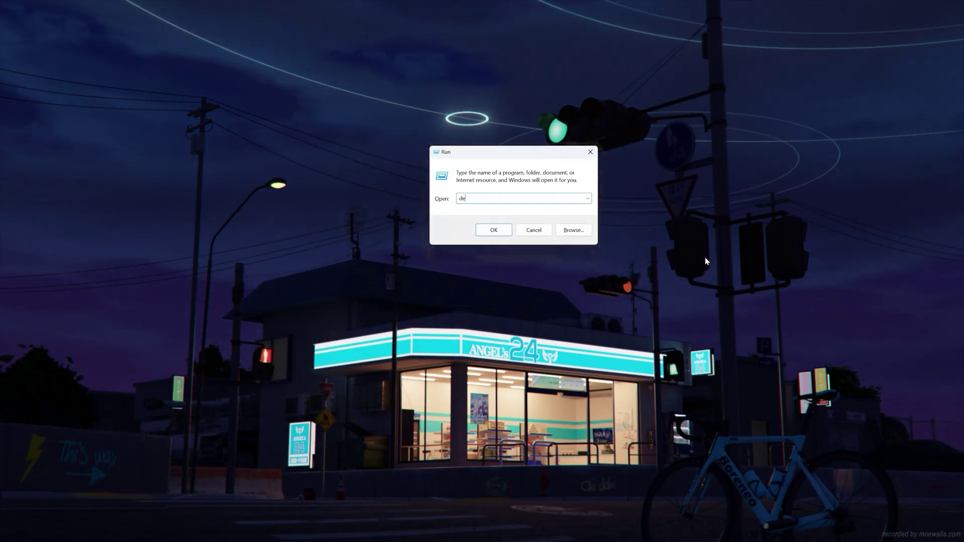
{"action": "type", "text": "vmg"}
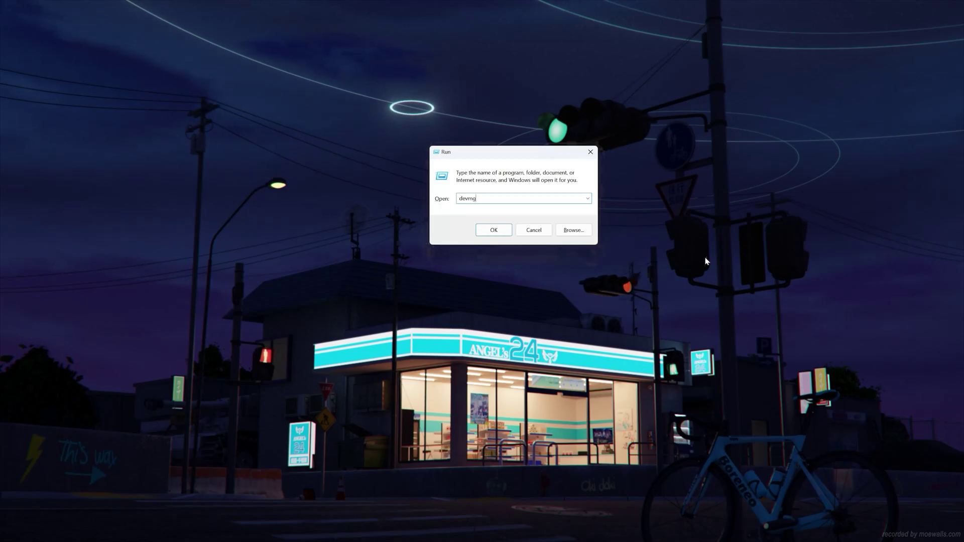
{"action": "type", "text": "mt"}
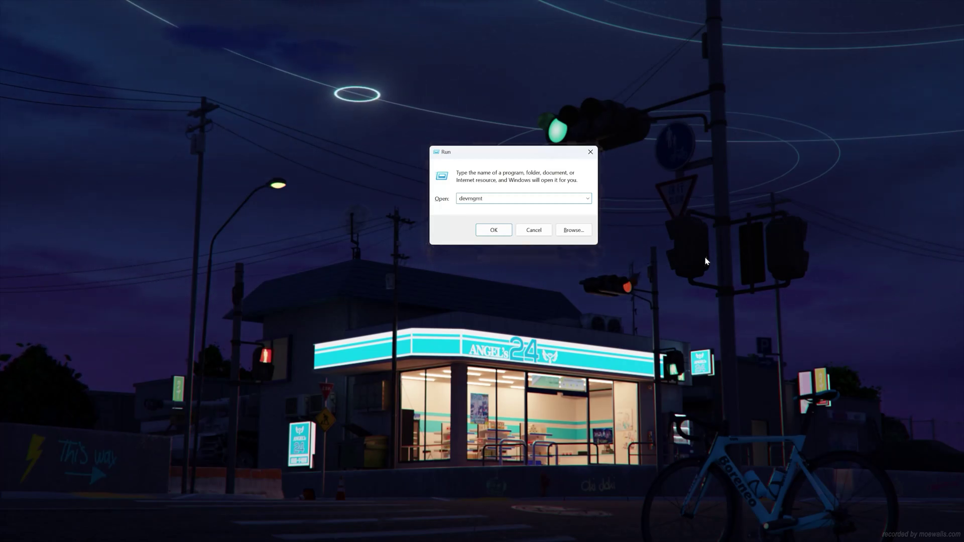
{"action": "type", "text": "."}
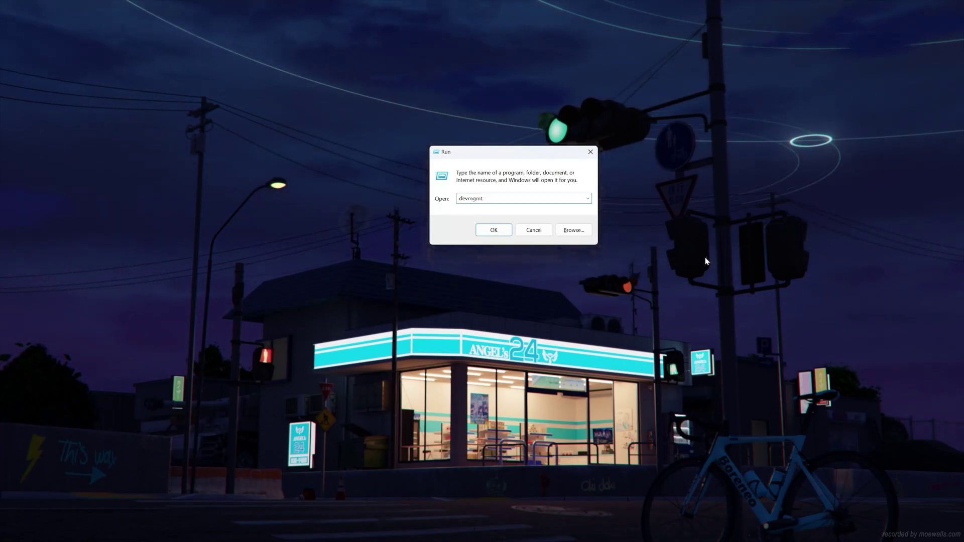
{"action": "type", "text": "msc"}
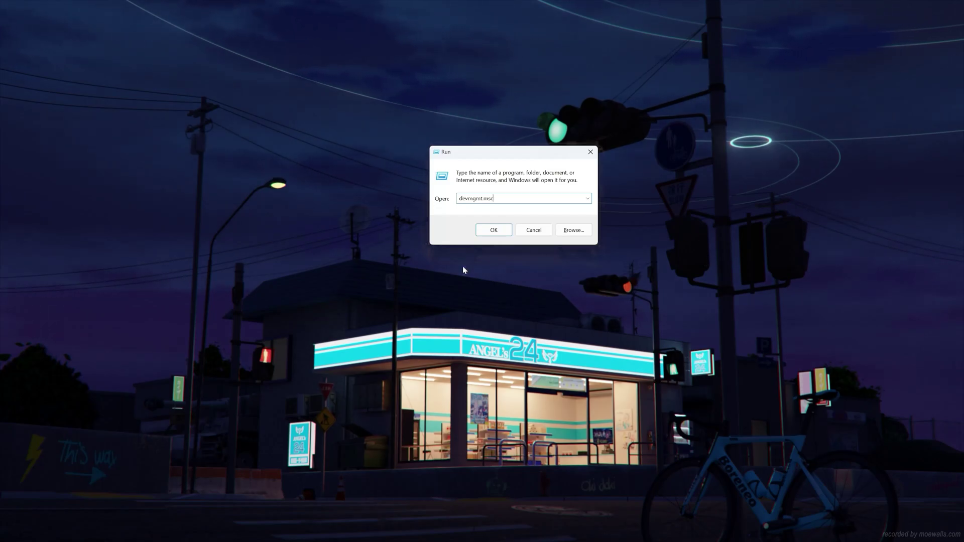
{"action": "left_click", "coordinate": [494, 230]}
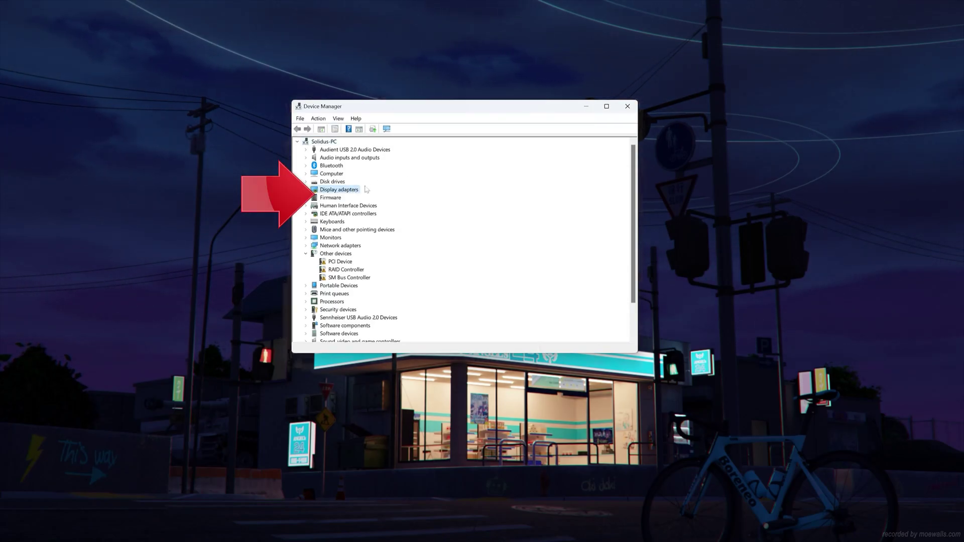
Open the driver properties of the NVIDIA GeForce RTX 4090 display adapter.
{"action": "left_click", "coordinate": [305, 190]}
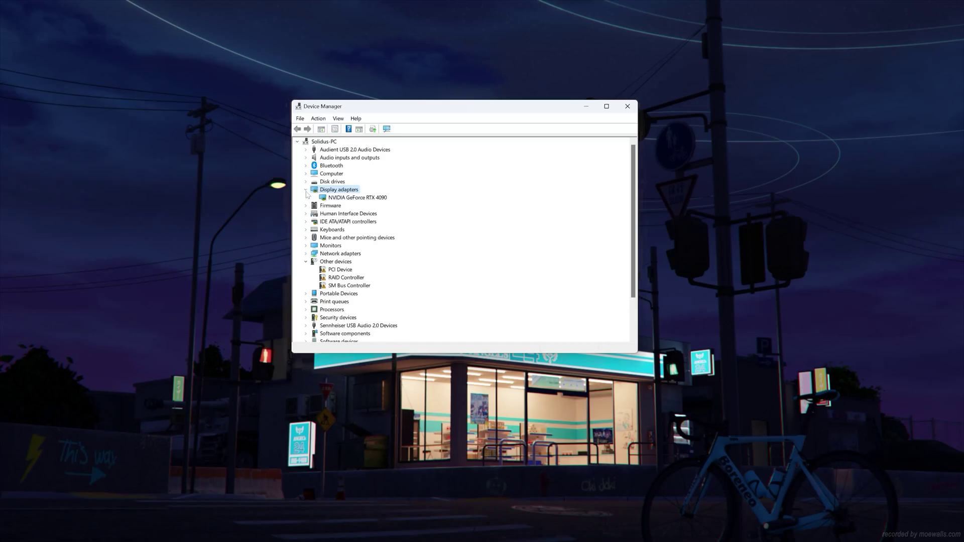
{"action": "left_click", "coordinate": [339, 198]}
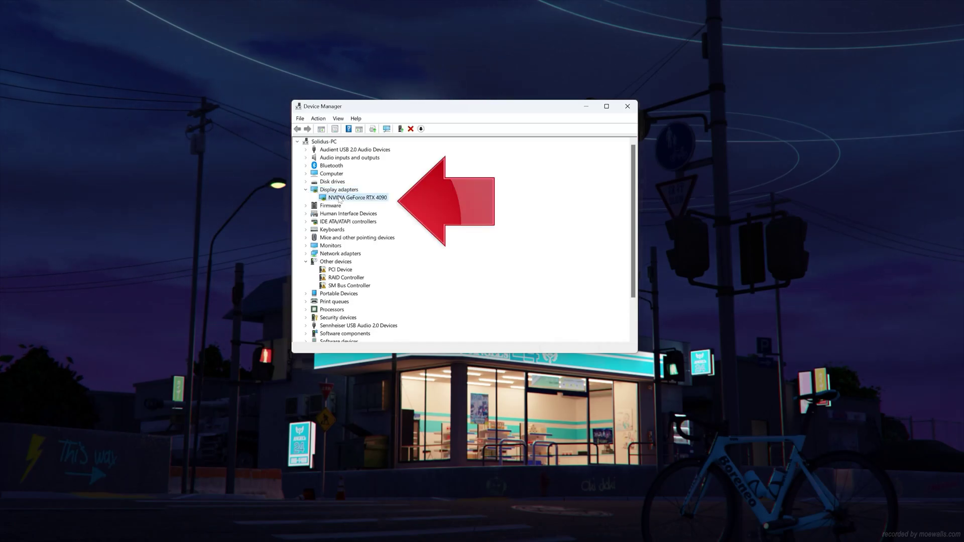
{"action": "right_click", "coordinate": [339, 198]}
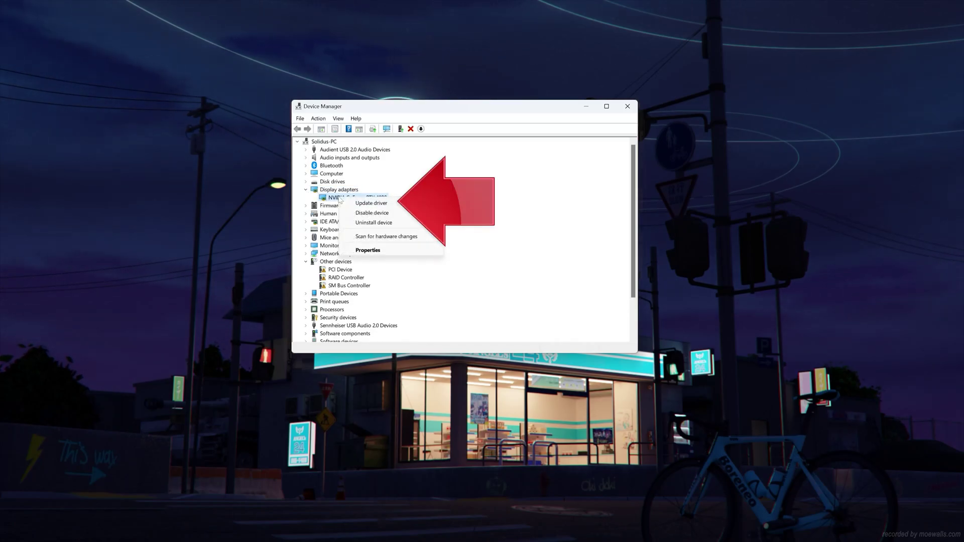
{"action": "left_click", "coordinate": [381, 251]}
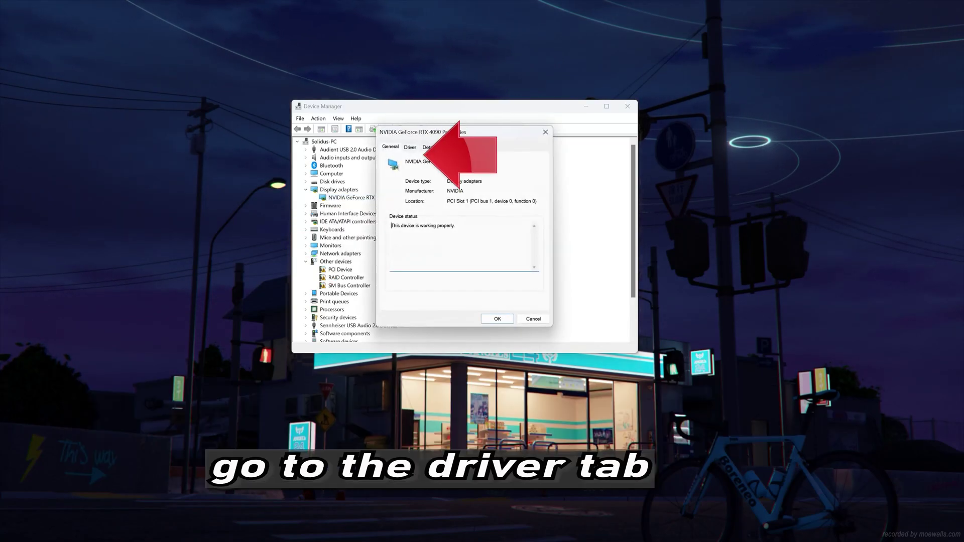
{"action": "left_click", "coordinate": [410, 147]}
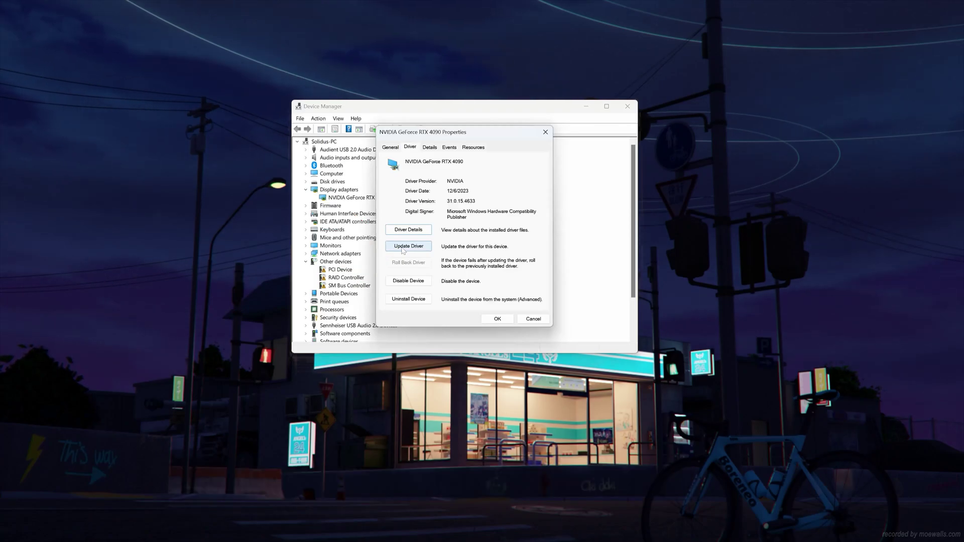
Search automatically for an updated NVIDIA GeForce RTX 4090 driver, and also check for updates through Windows Update.
{"action": "left_click", "coordinate": [403, 246]}
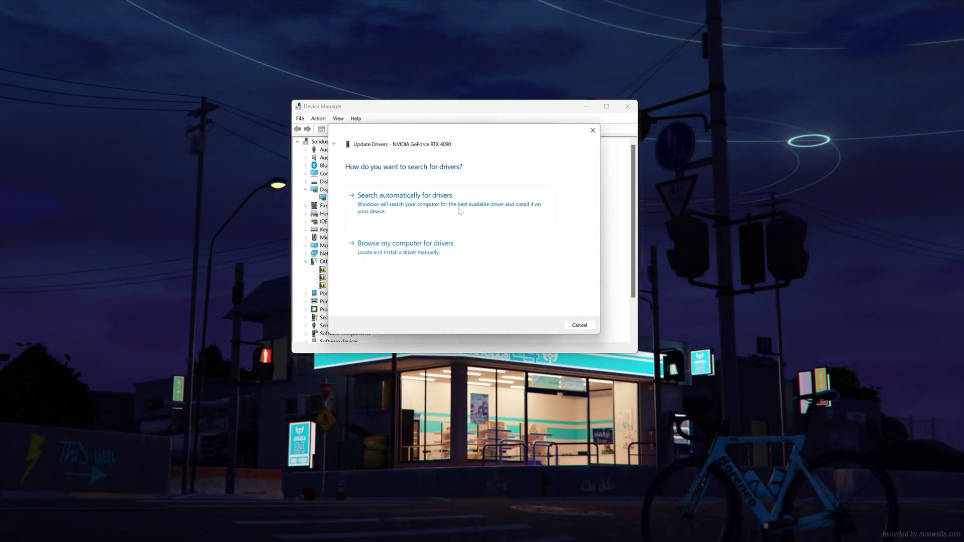
{"action": "left_click", "coordinate": [460, 211]}
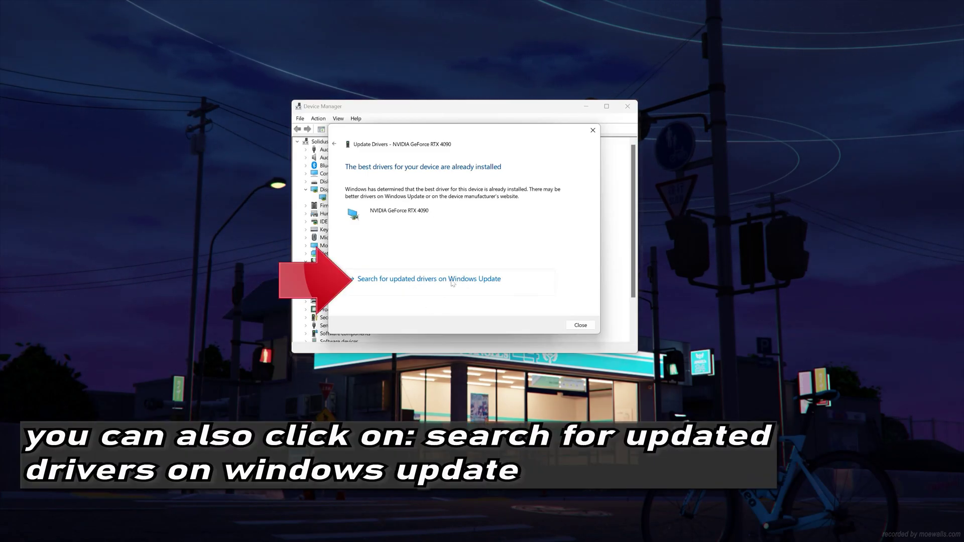
{"action": "left_click", "coordinate": [452, 280]}
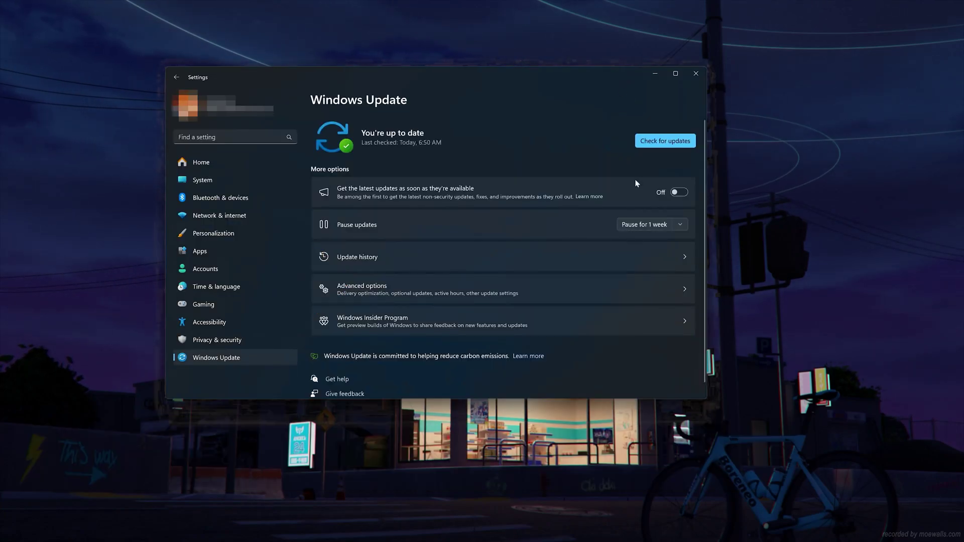
{"action": "left_click", "coordinate": [657, 145]}
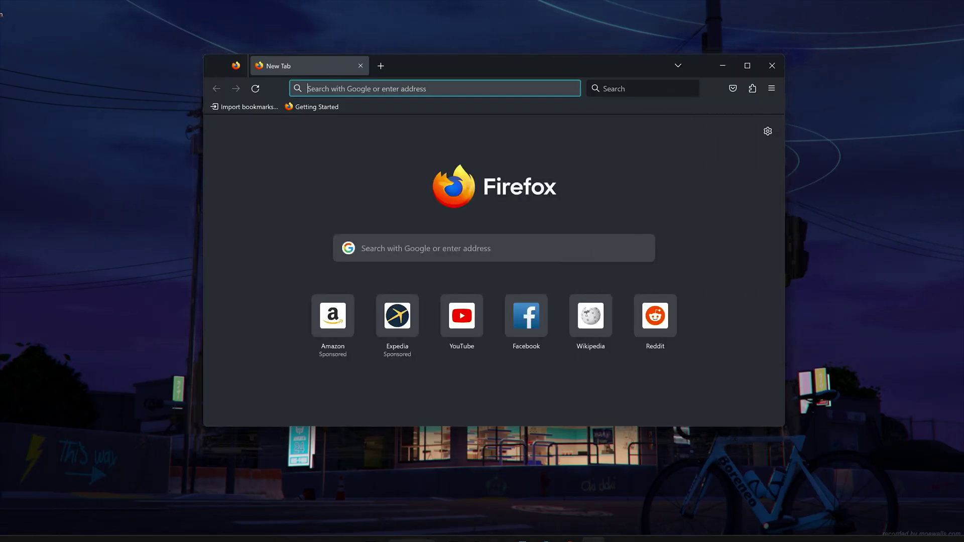
In Firefox, search the web for "geforce experience" and open NVIDIA's GeForce Experience page from the results.
{"action": "left_click", "coordinate": [643, 88]}
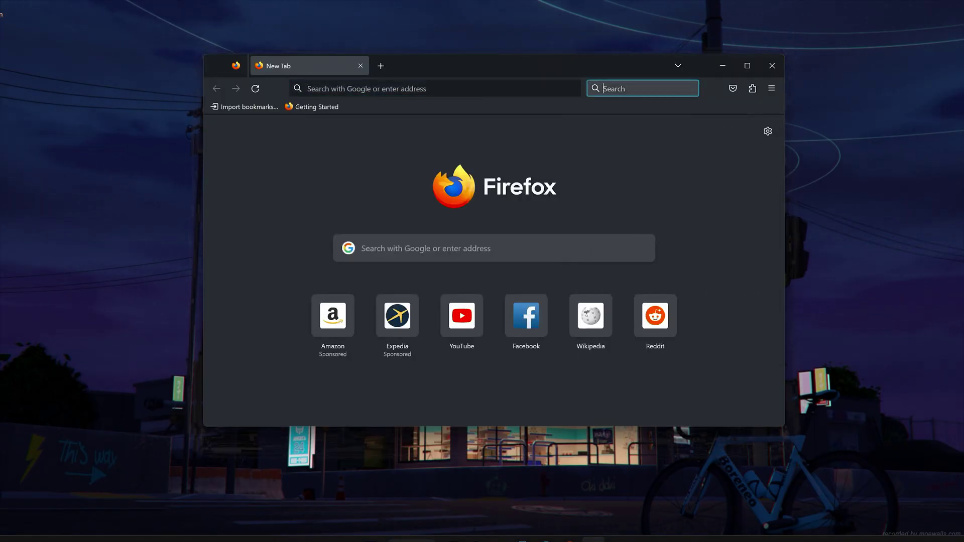
{"action": "type", "text": "ge"}
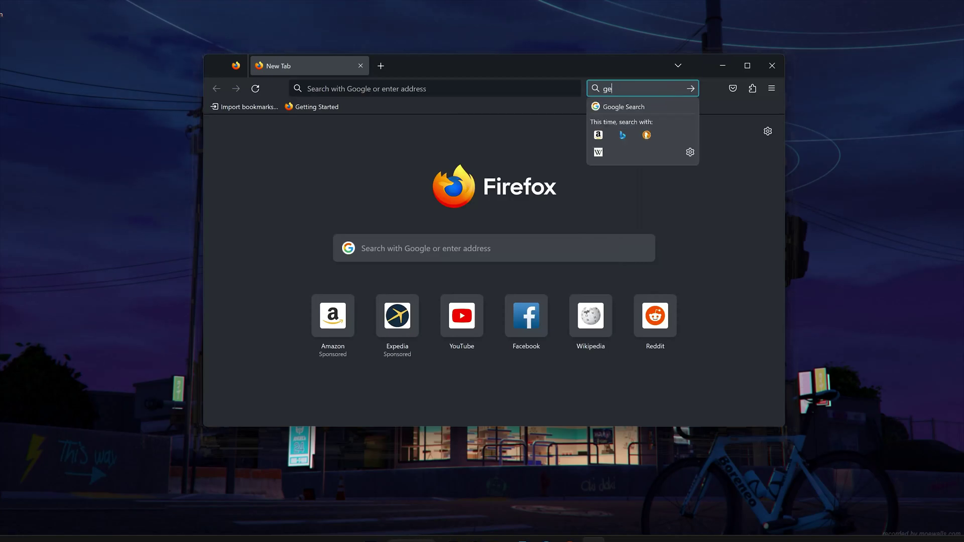
{"action": "type", "text": "force ex"}
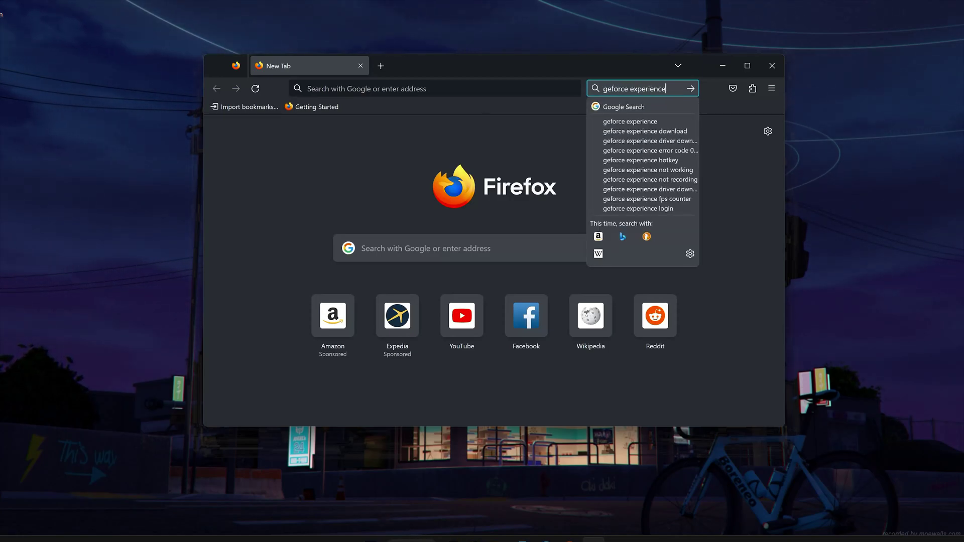
{"action": "type", "text": "perience"}
{"action": "key", "text": "Return"}
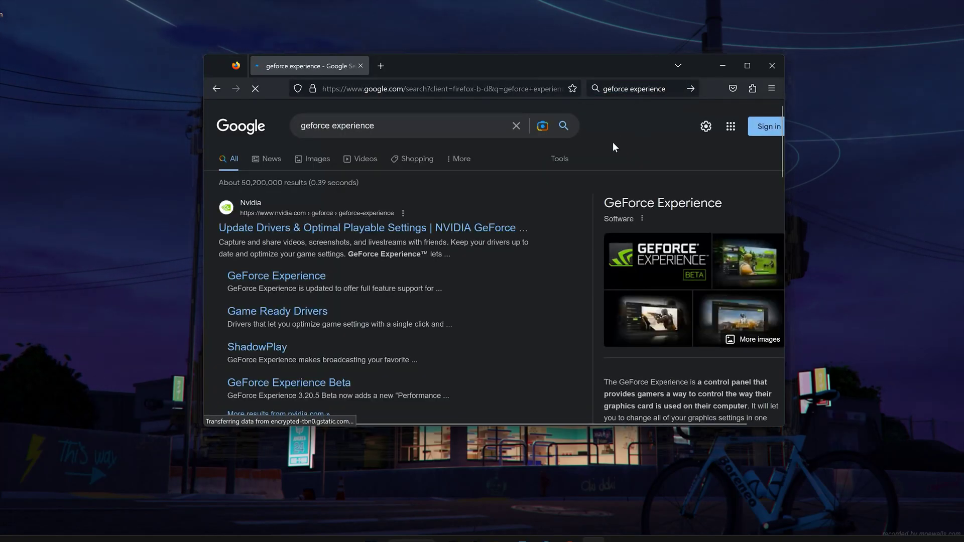
{"action": "scroll", "coordinate": [613, 143], "scroll_direction": "down", "scroll_amount": 1}
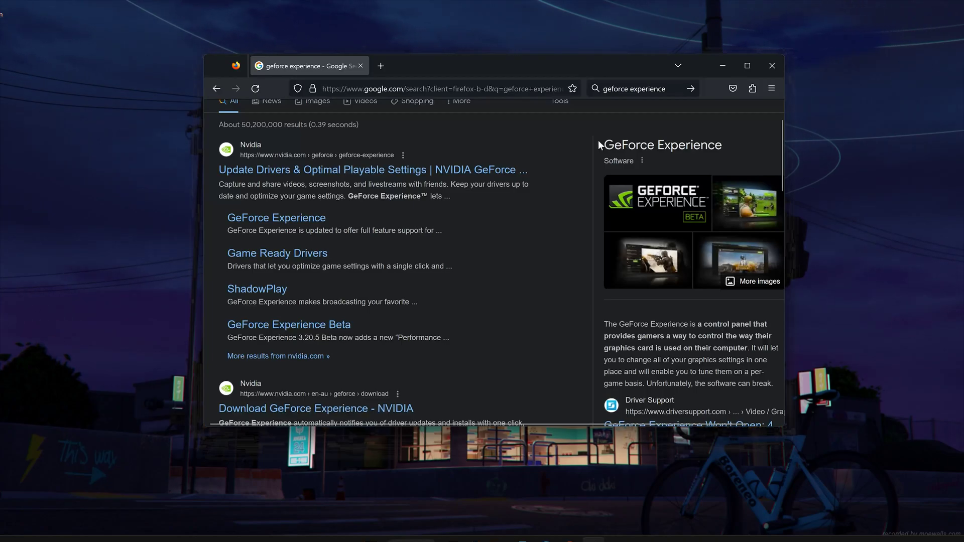
{"action": "left_click", "coordinate": [359, 172]}
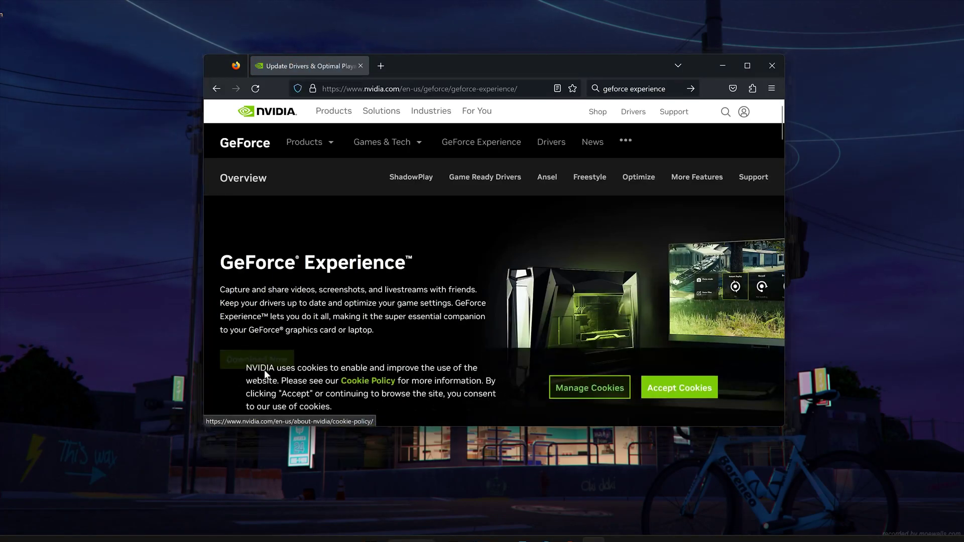
Accept the NVIDIA site's cookies, download the GeForce Experience installer and close the browser.
{"action": "left_click", "coordinate": [653, 389]}
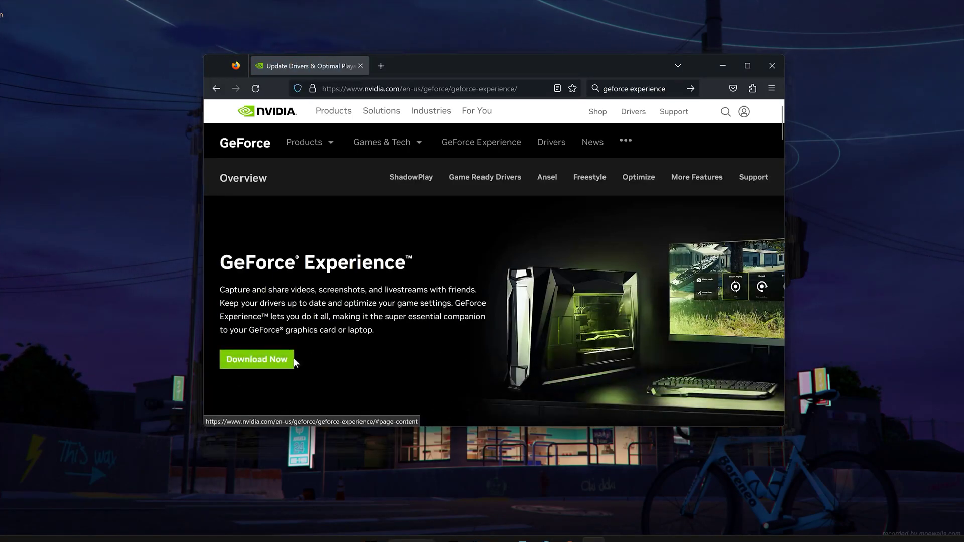
{"action": "left_click", "coordinate": [269, 364]}
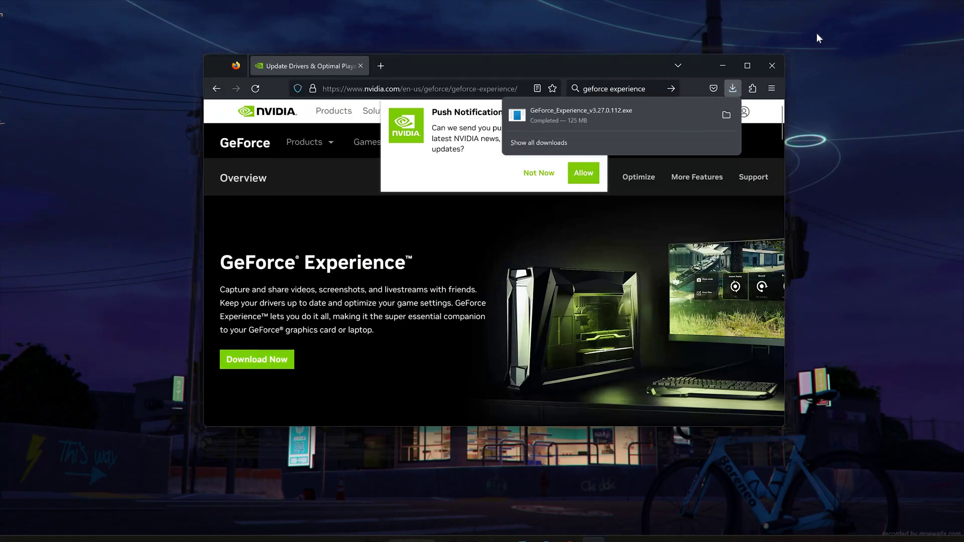
{"action": "left_click", "coordinate": [769, 76]}
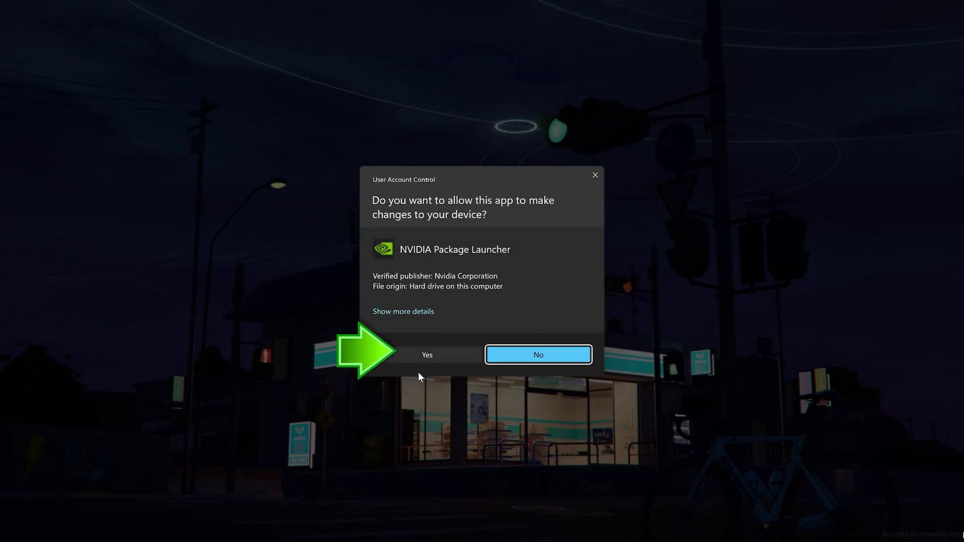
Allow the NVIDIA Package Launcher to make changes and show the available drivers in GeForce Experience.
{"action": "left_click", "coordinate": [436, 351]}
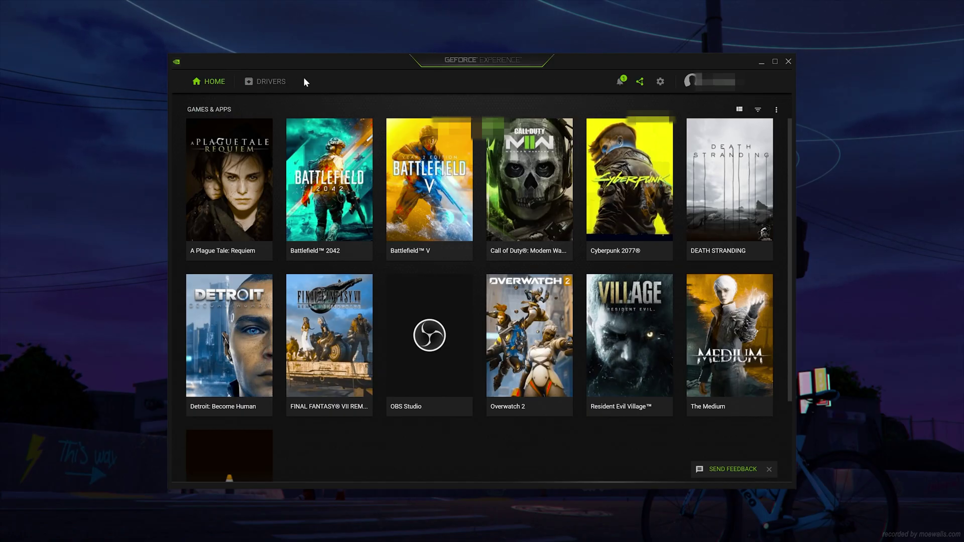
{"action": "left_click", "coordinate": [277, 88]}
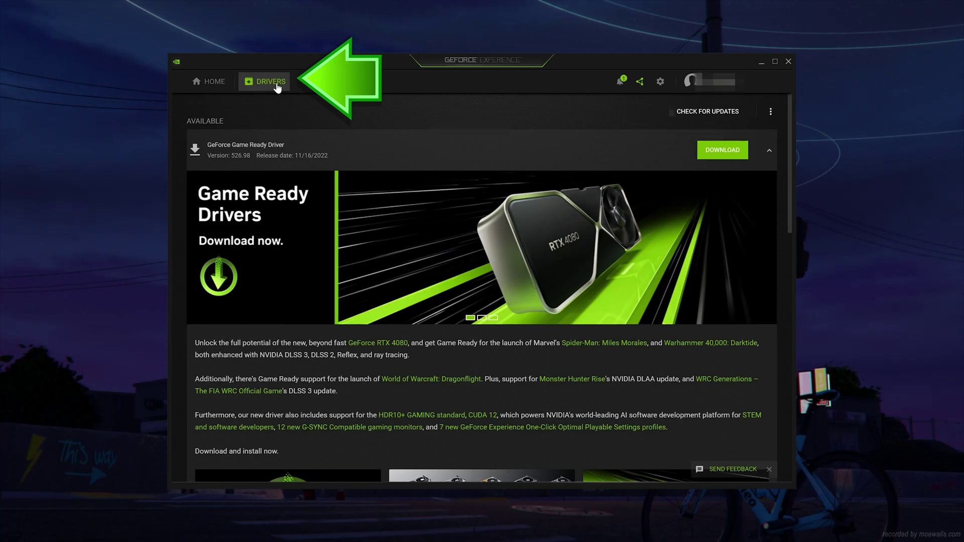